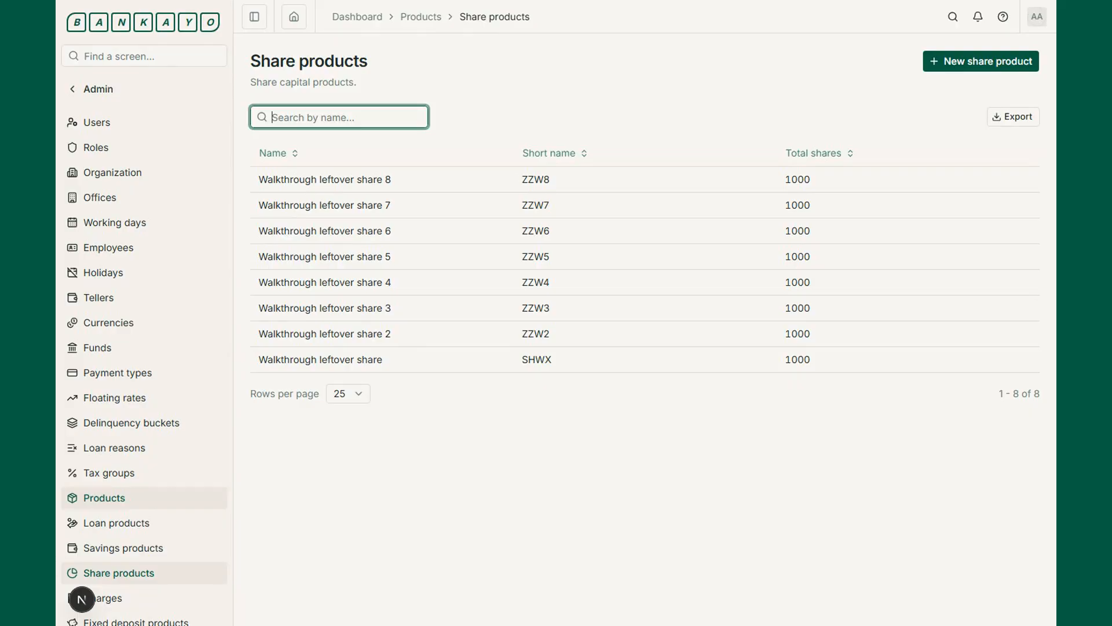
- Start a new share product named "Normal Share With Accounting", short name SHWA, described as "Cash-accounting ordinary shares. Demo tenant."
left_click(981, 61)
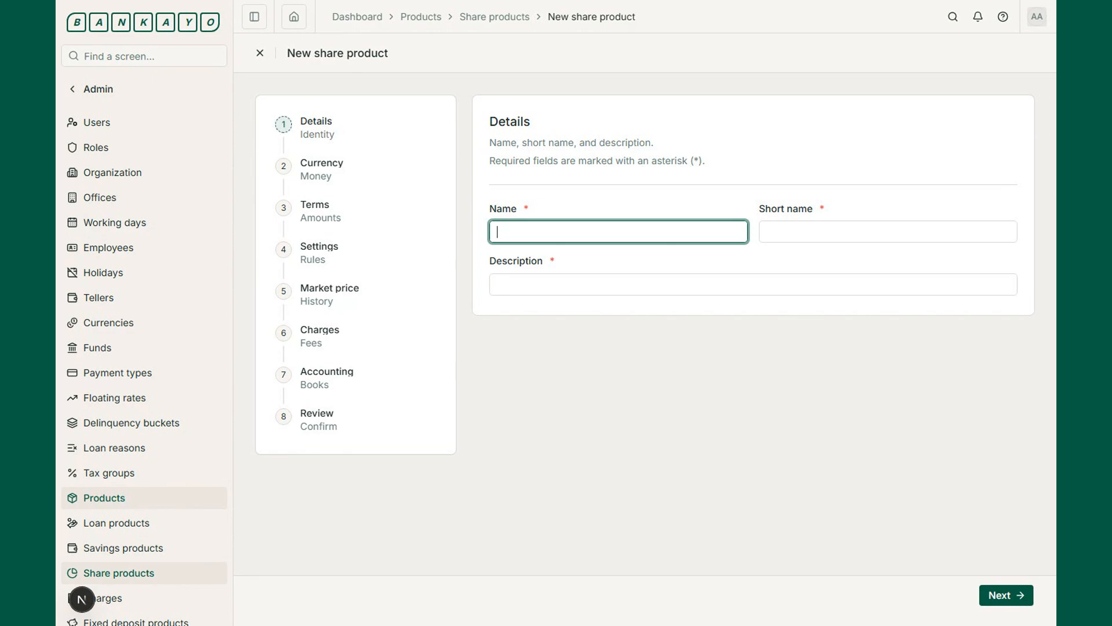
type("Normal Share With Accounting")
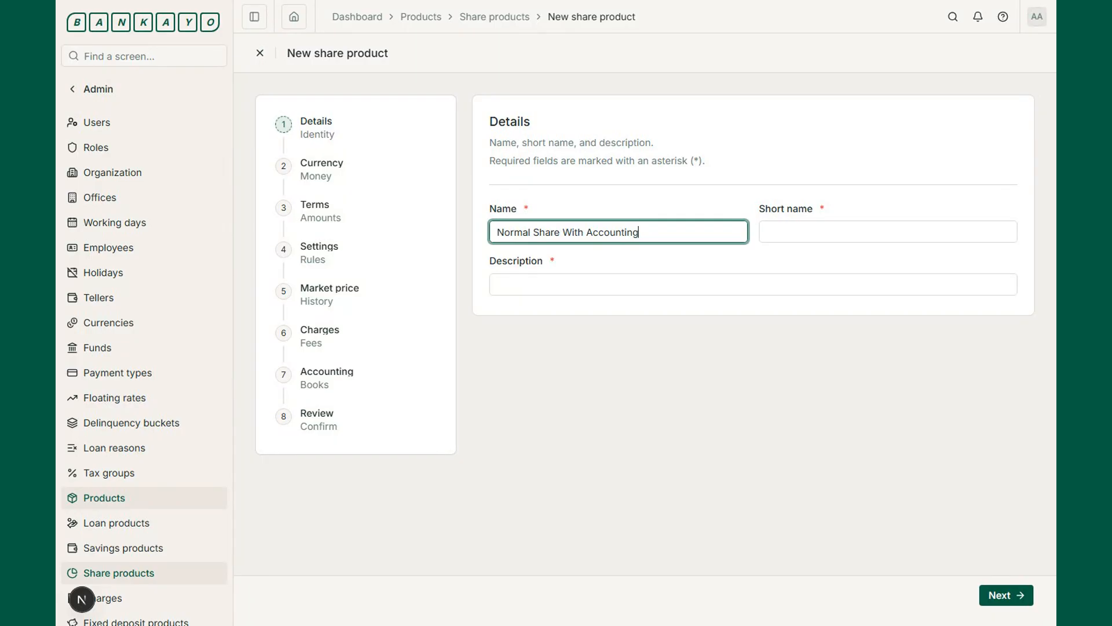
key("Tab")
type("SHWA")
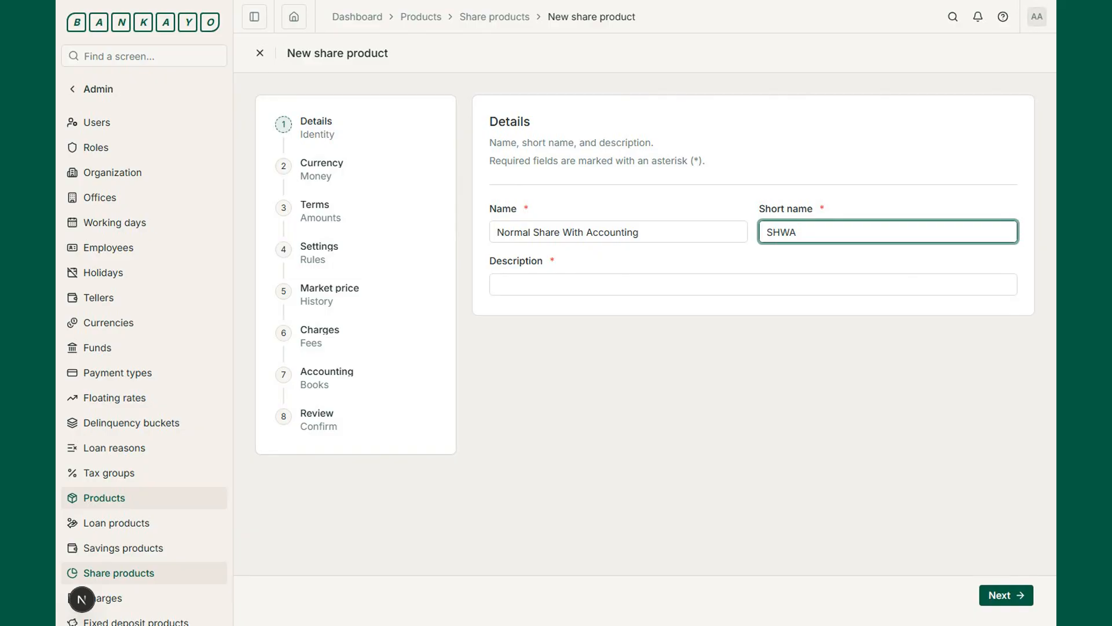
left_click(753, 285)
type("Cash-accounting ordi")
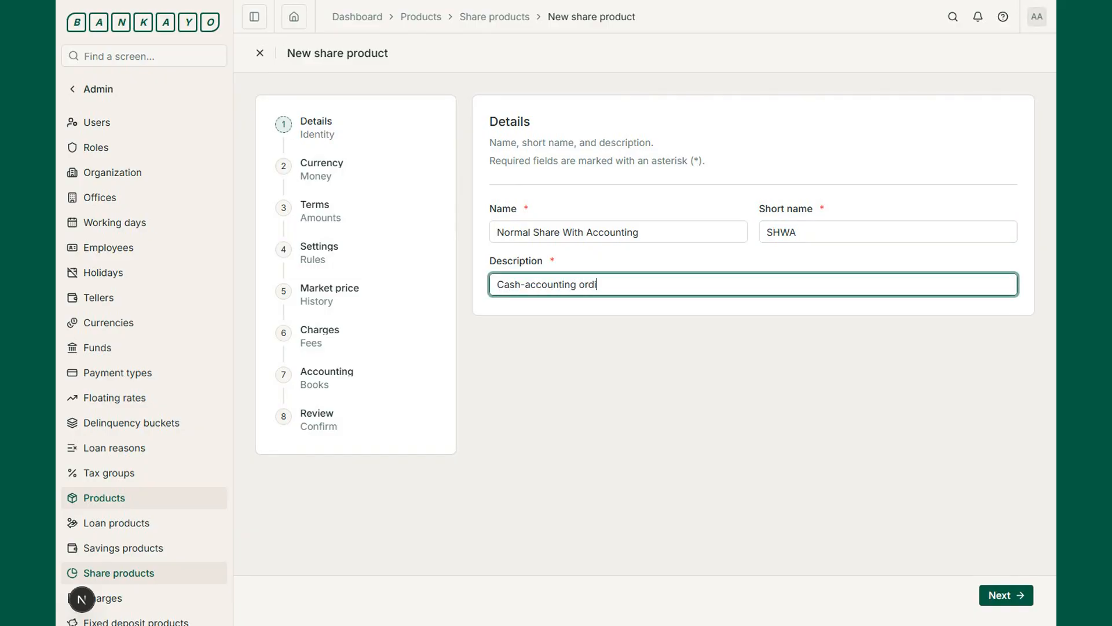
type("nary shares. Demo tenant.")
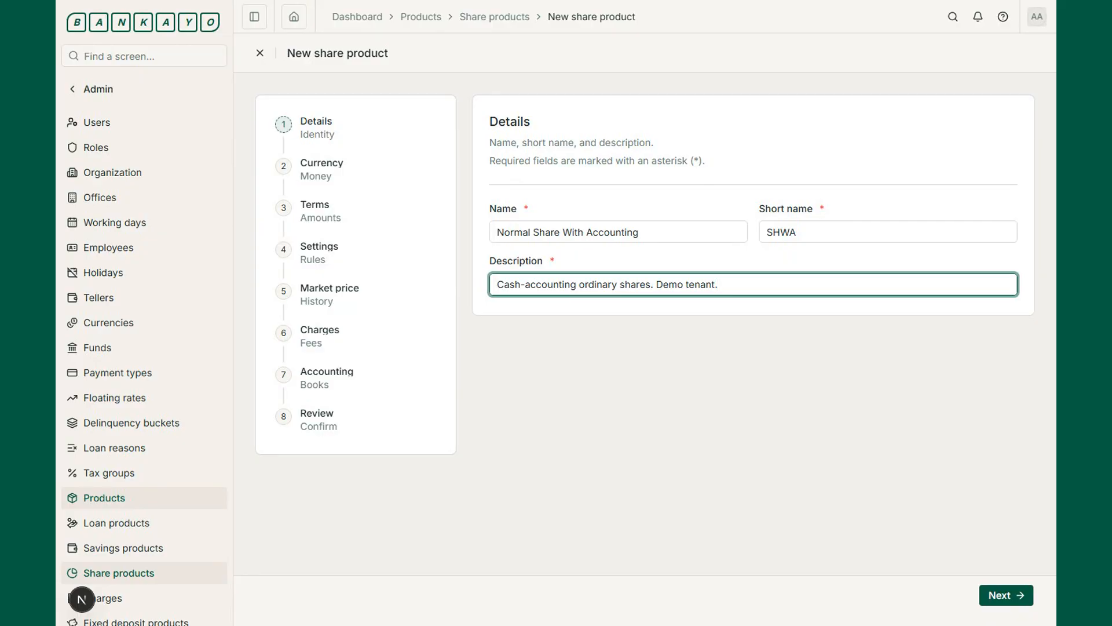
left_click(1007, 594)
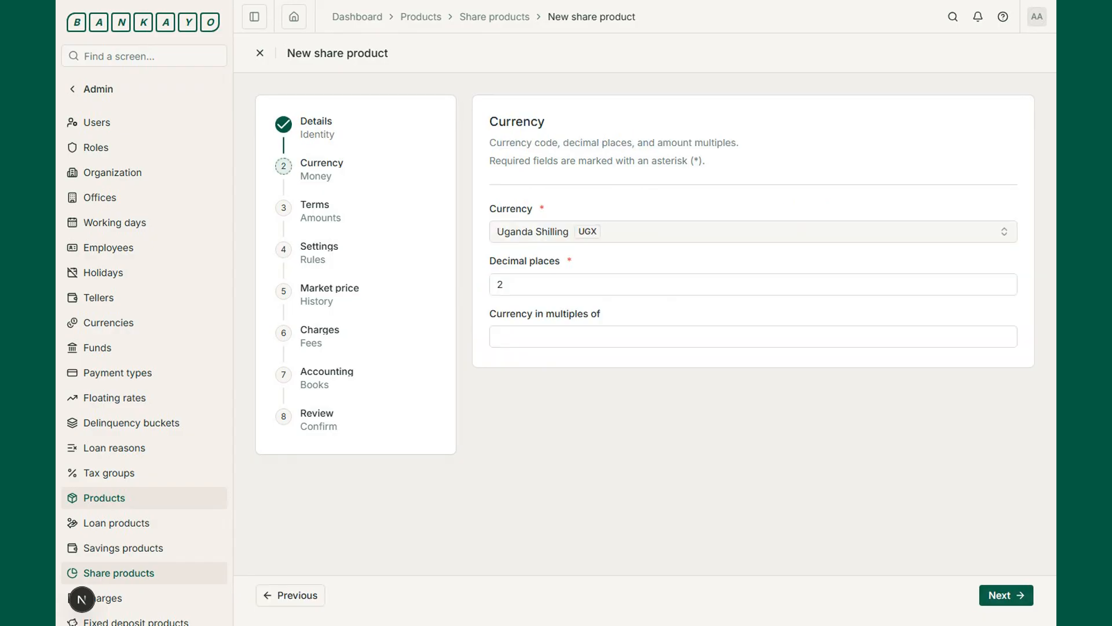
- Choose Uganda Shilling (UGX) as the share product's currency and proceed to its terms
left_click(753, 232)
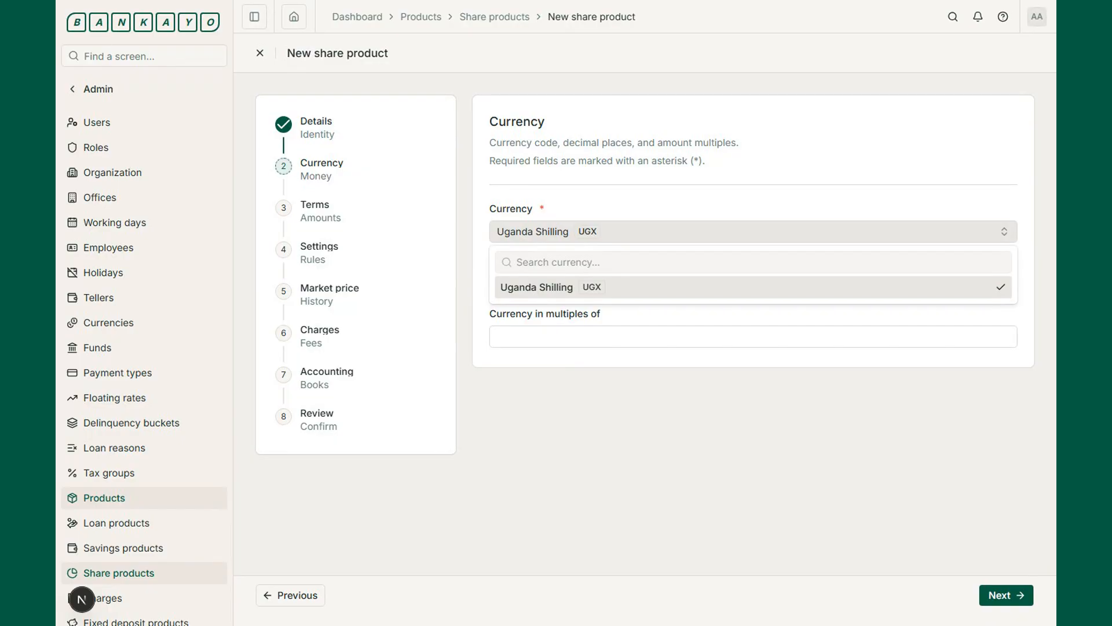
left_click(753, 287)
left_click(1006, 594)
- Keep total shares and shares issued at 1000, set the unit price to UGX 10, and proceed to the settings
left_click(618, 232)
left_click(887, 232)
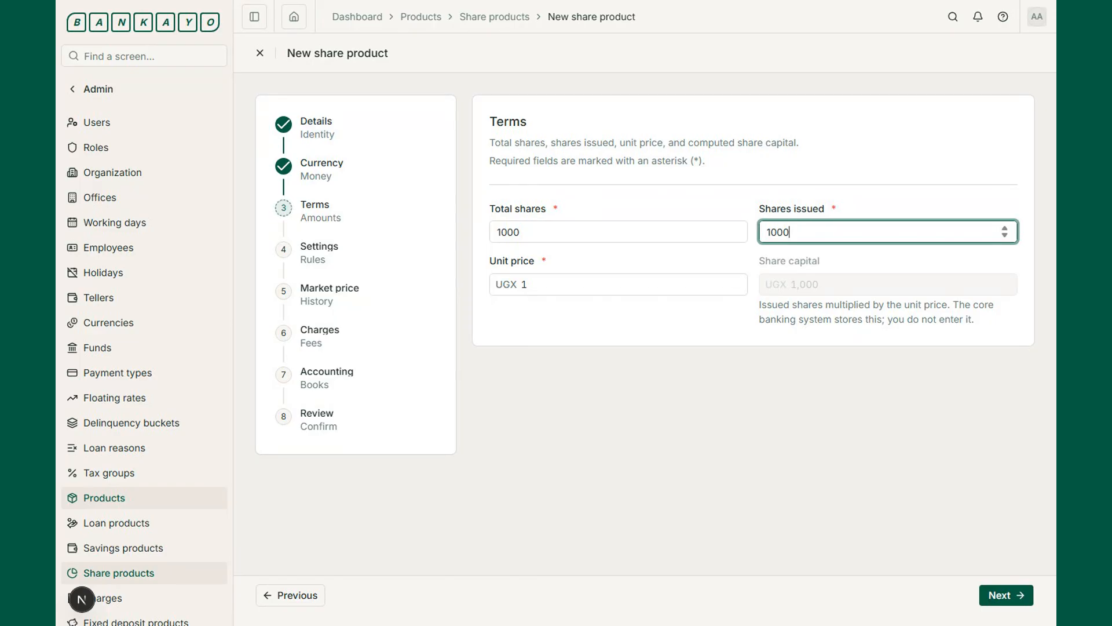
key("Tab")
type("0")
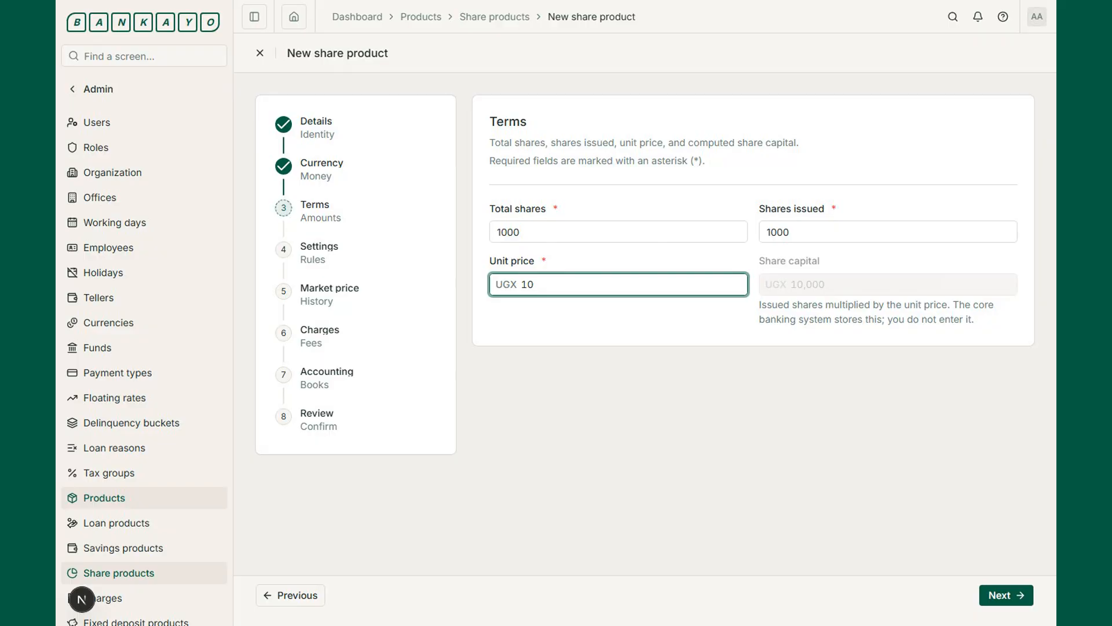
key("Return")
- Set minimum shares to 1, nominal shares to 10 and maximum shares to 100, leaving the lock-in and dividend periods blank
type("1")
key("Tab")
type("10")
key("Tab")
type("100")
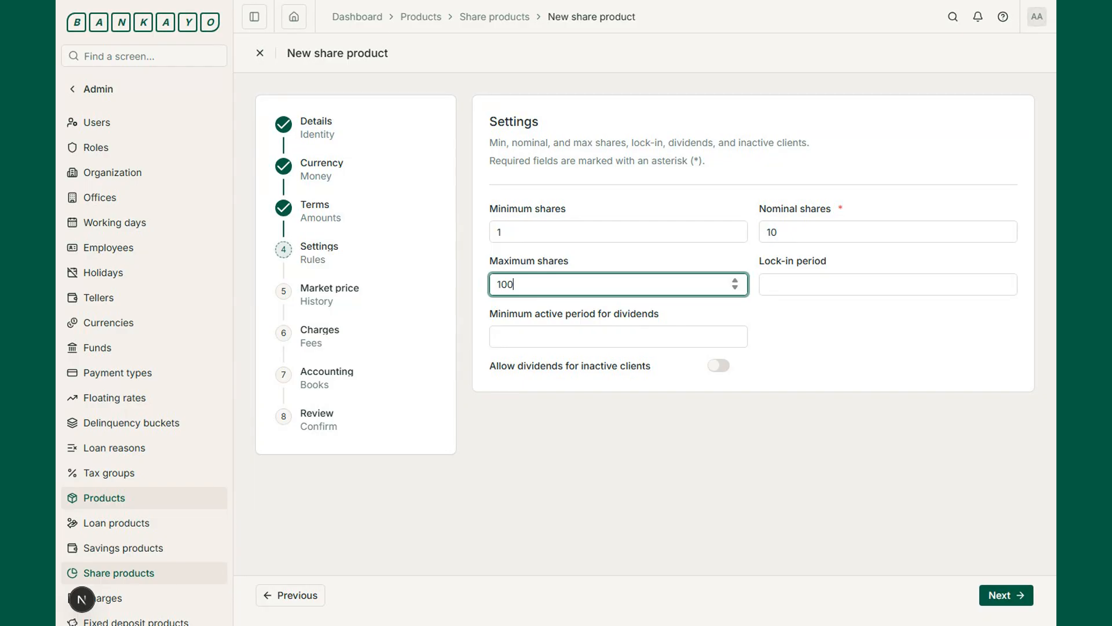
left_click(888, 285)
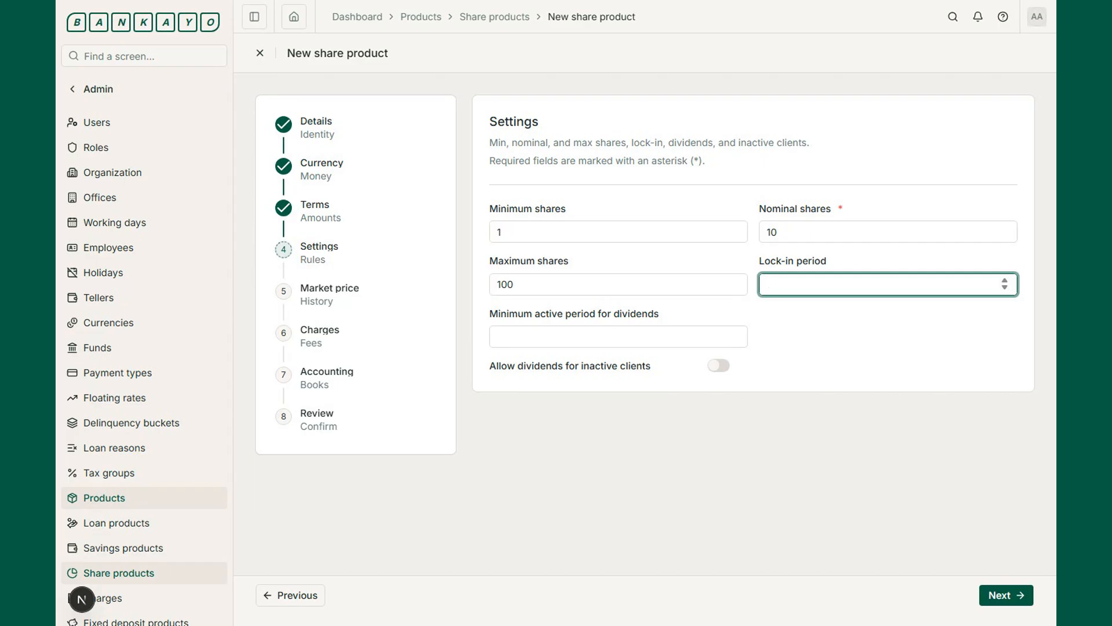
left_click(618, 337)
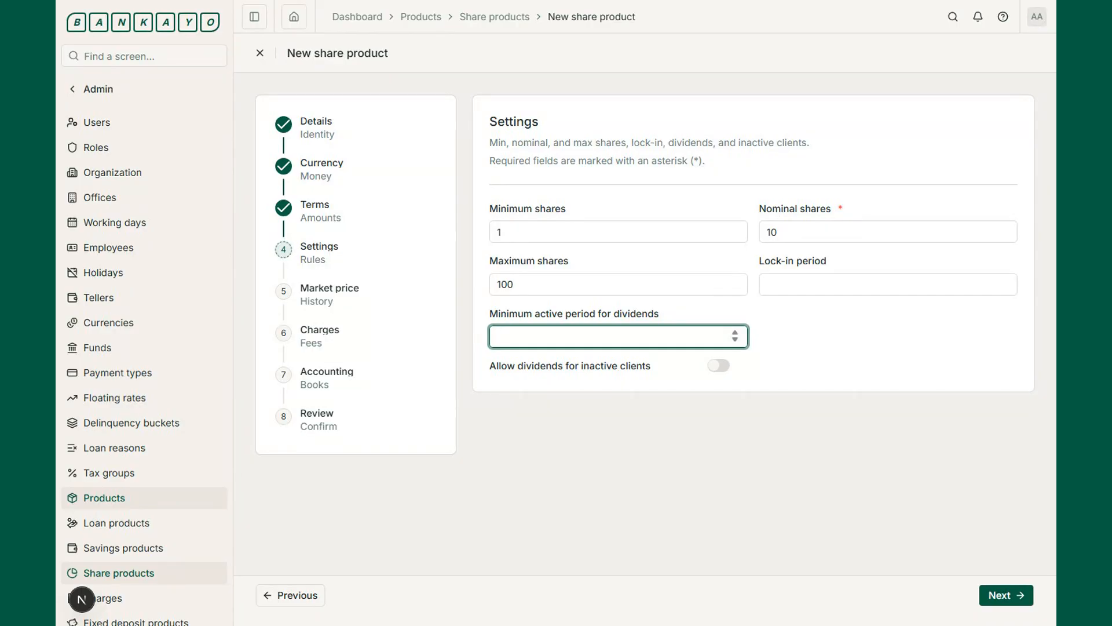
left_click(1006, 595)
- Add a market price period from Aug 20, 2026 with a share value of UGX 10, and attach no charges
left_click(549, 254)
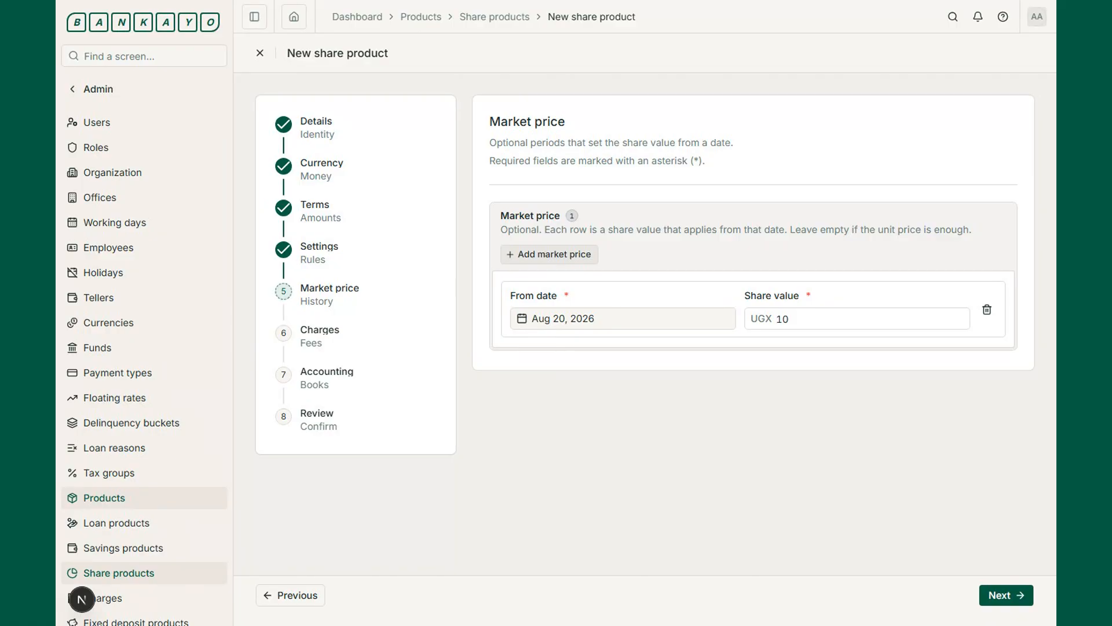
left_click(857, 318)
key("ctrl+a")
type("10")
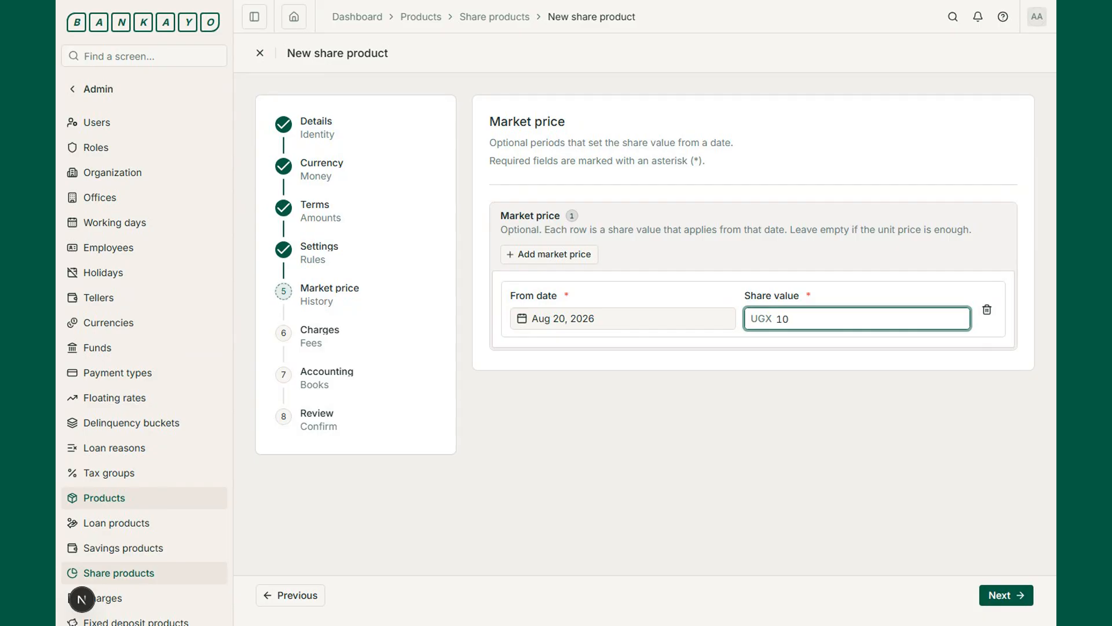
left_click(1006, 594)
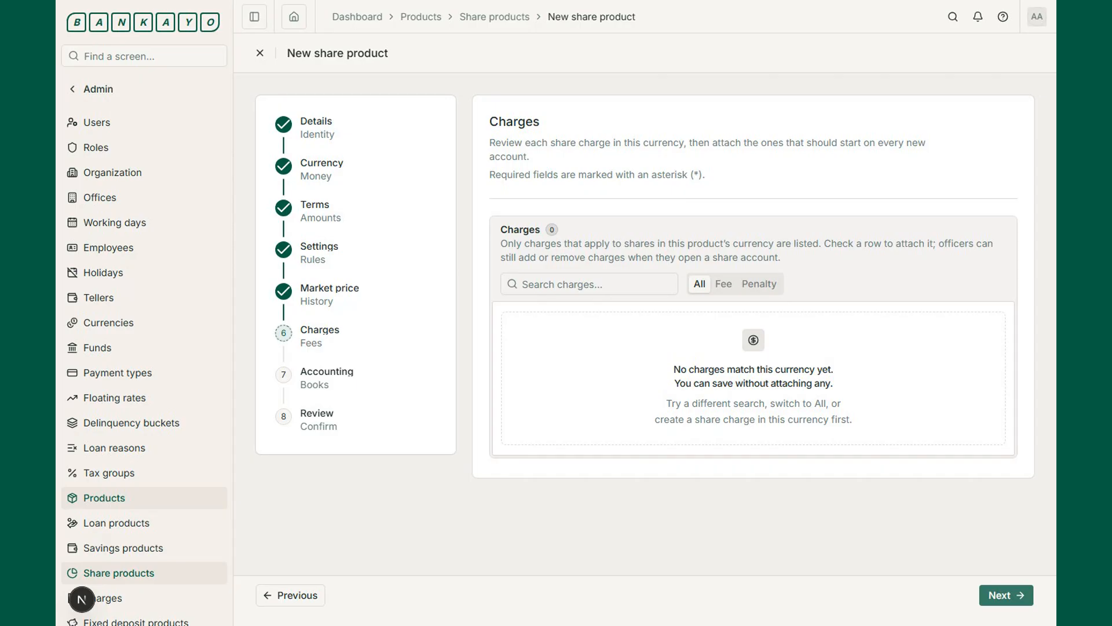
left_click(1006, 595)
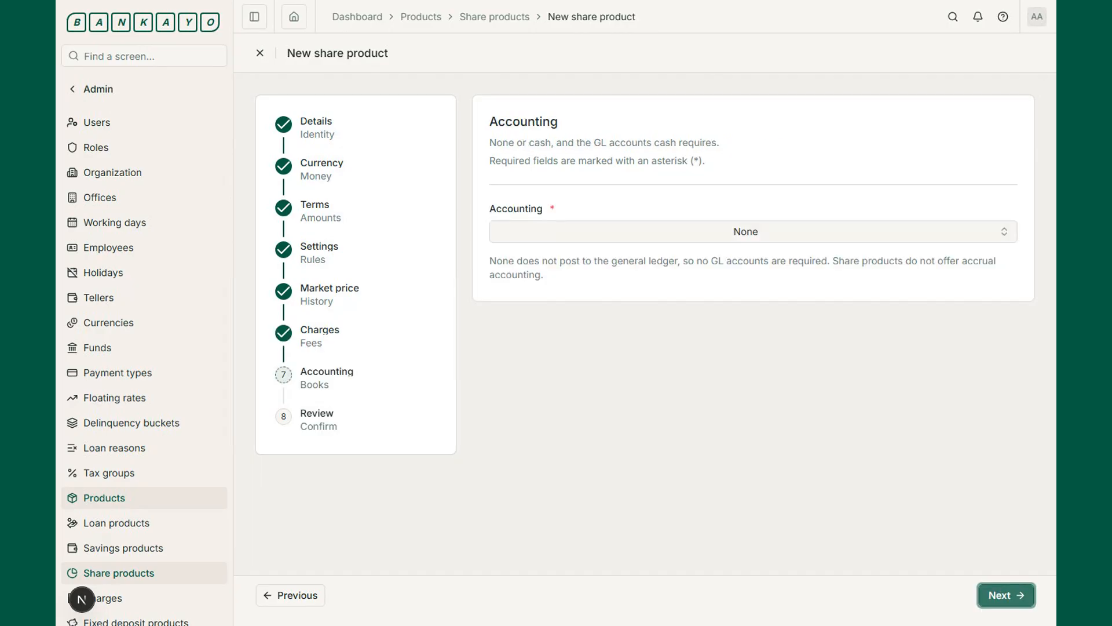
- Set accounting to Cash, with 1110 · Cash at Main Vault as share reference and 2130 · Share Suspense as share suspense
left_click(753, 231)
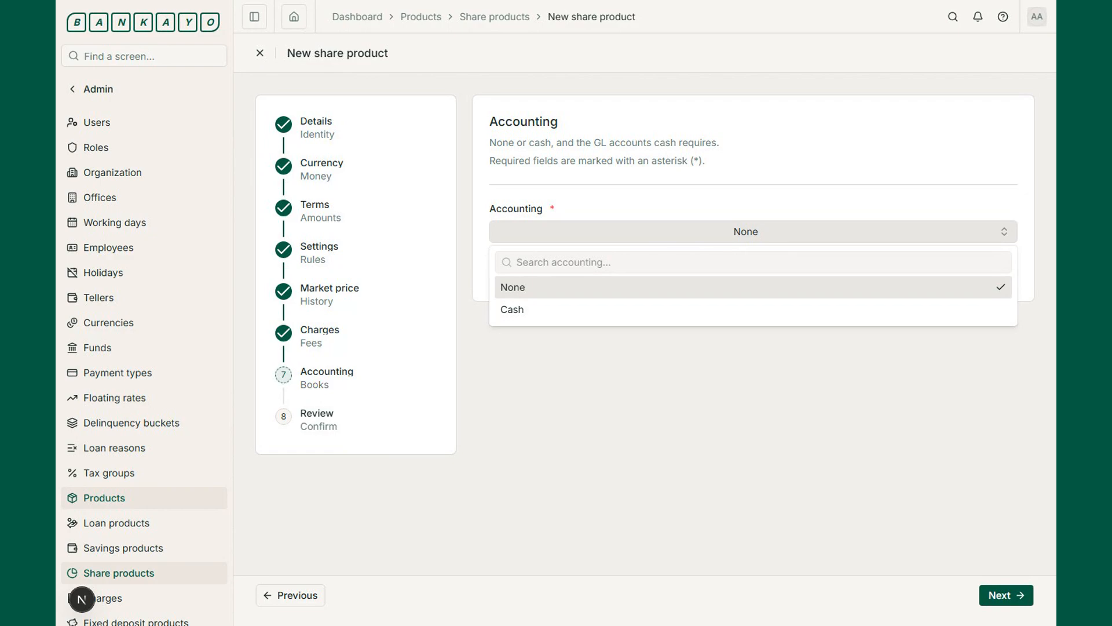
left_click(753, 309)
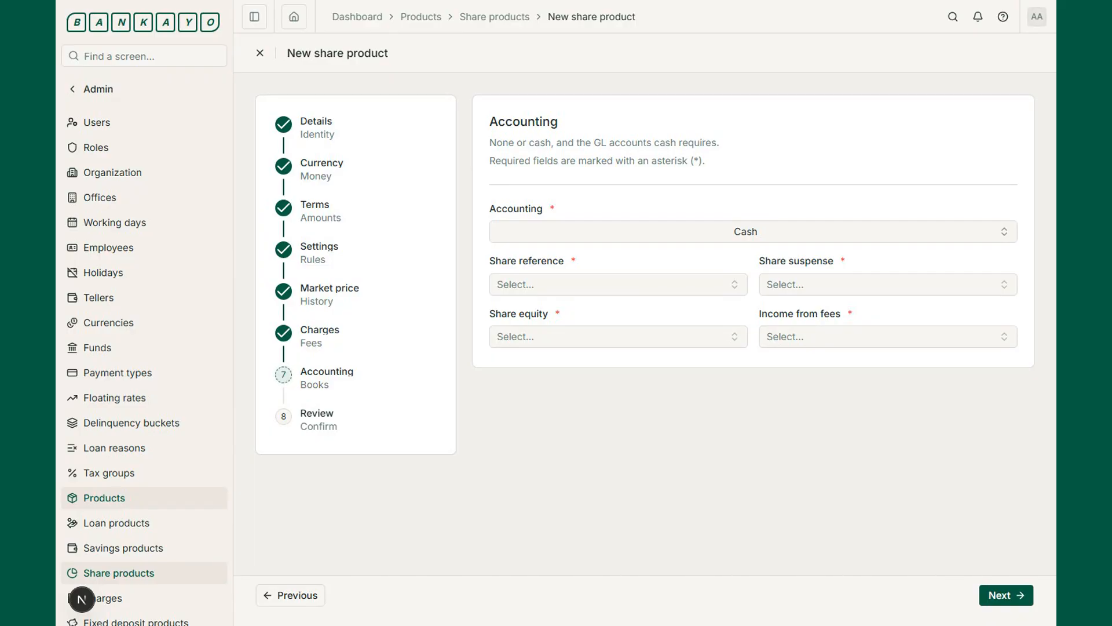
left_click(619, 284)
left_click(619, 336)
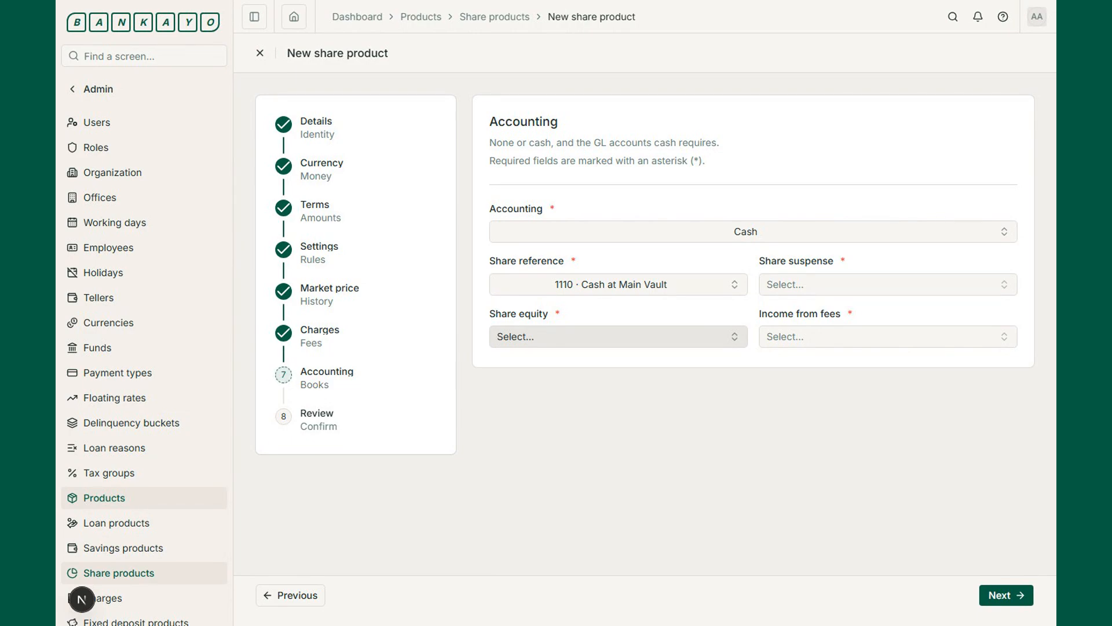
left_click(888, 284)
type("2130")
left_click(888, 339)
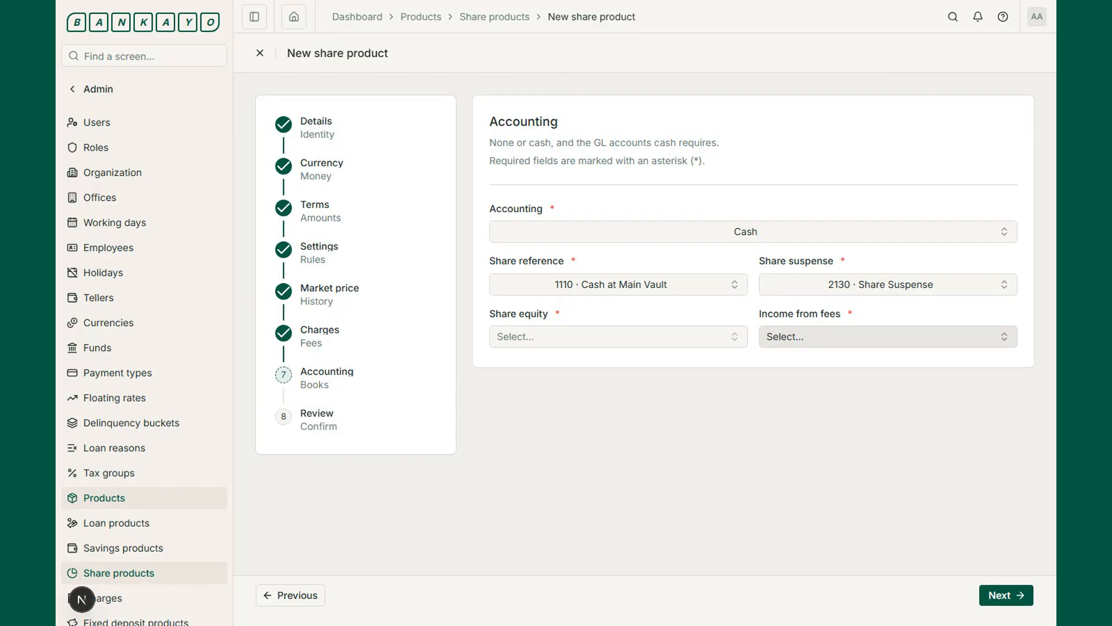
- Assign 3120 · Share Equity to share equity and 4210 · Income from Fees to income from fees, and save the product
left_click(618, 337)
type("3120")
left_click(618, 390)
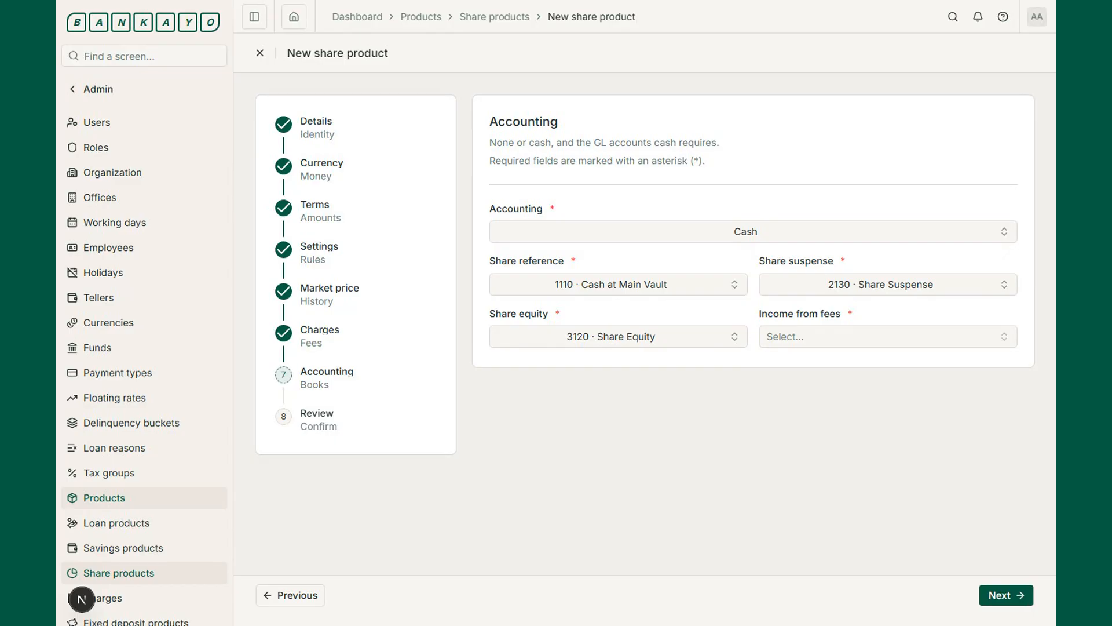
left_click(888, 336)
type("4210")
key("Return")
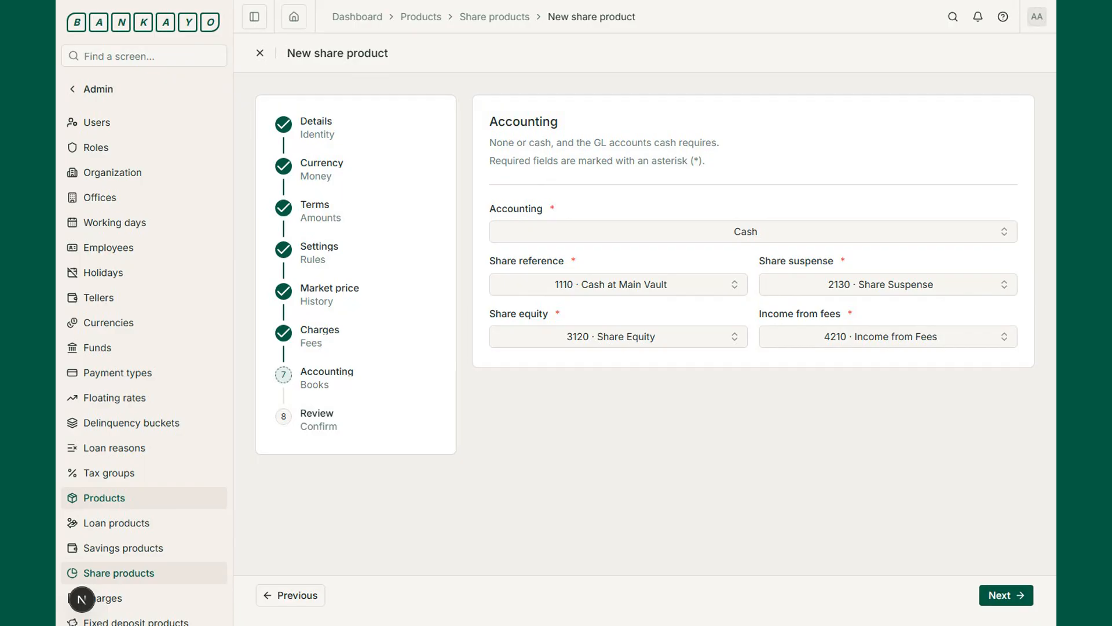
left_click(1006, 595)
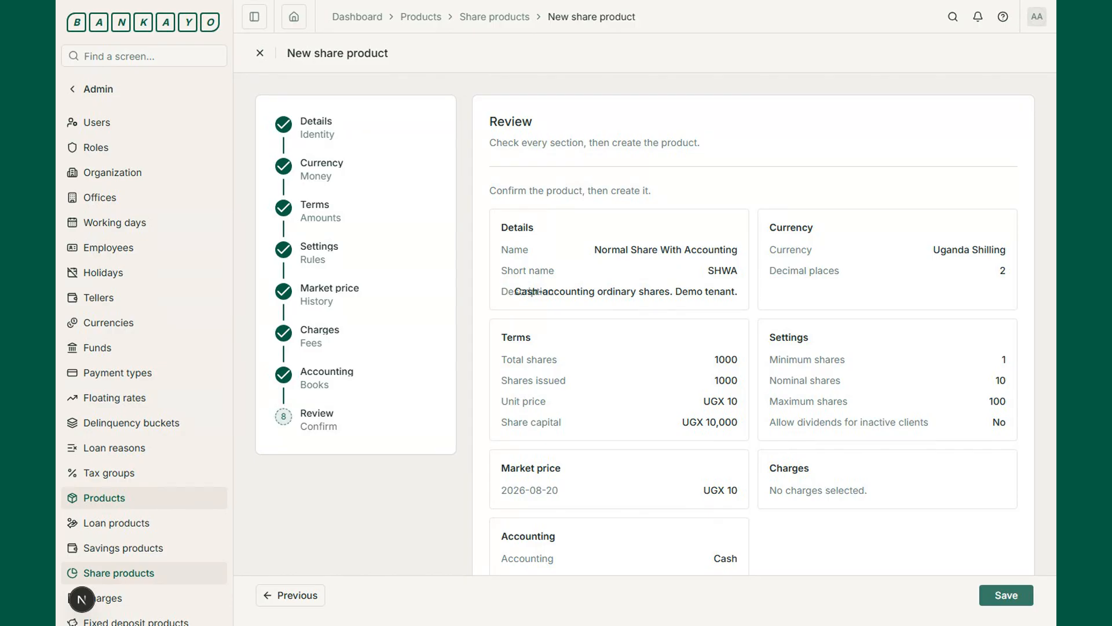
left_click(1006, 594)
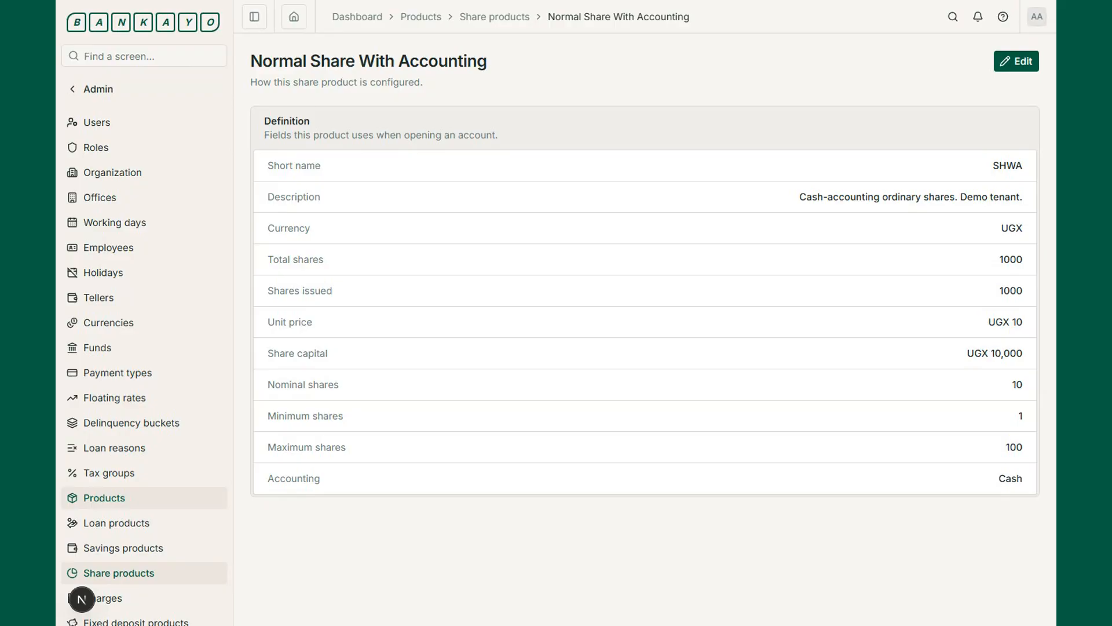
- Edit the saved product, changing its description to "Cash-accounting ordinary shares. Demo tenant. Edited." and its maximum shares to 50
left_click(1017, 61)
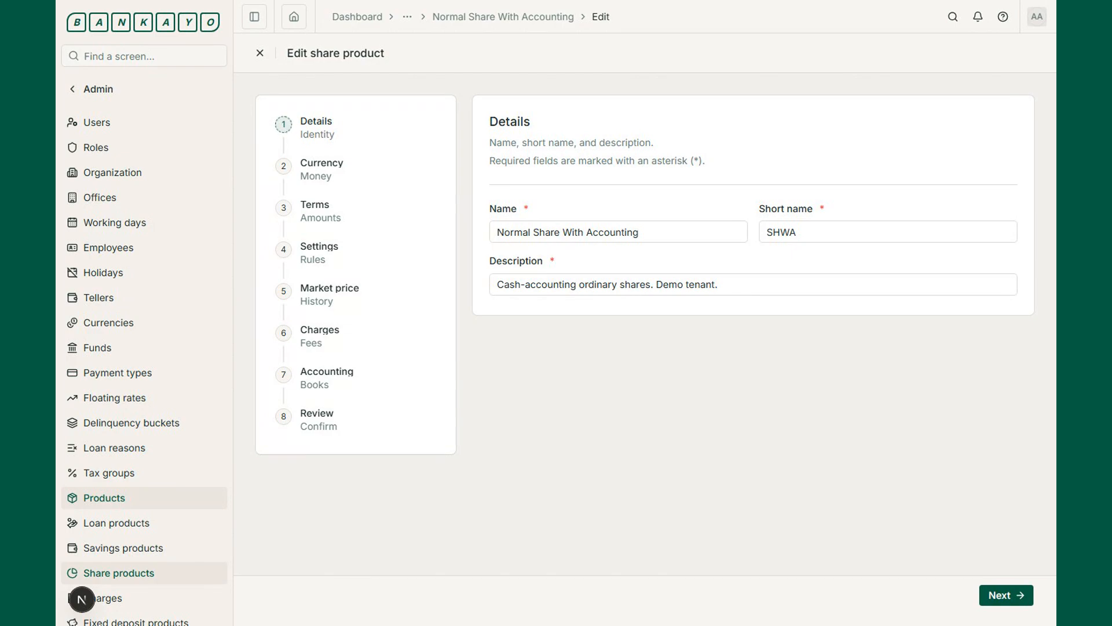
left_click(753, 284)
key("ctrl+a")
type("Cash-accounting ordinary shares. Demo")
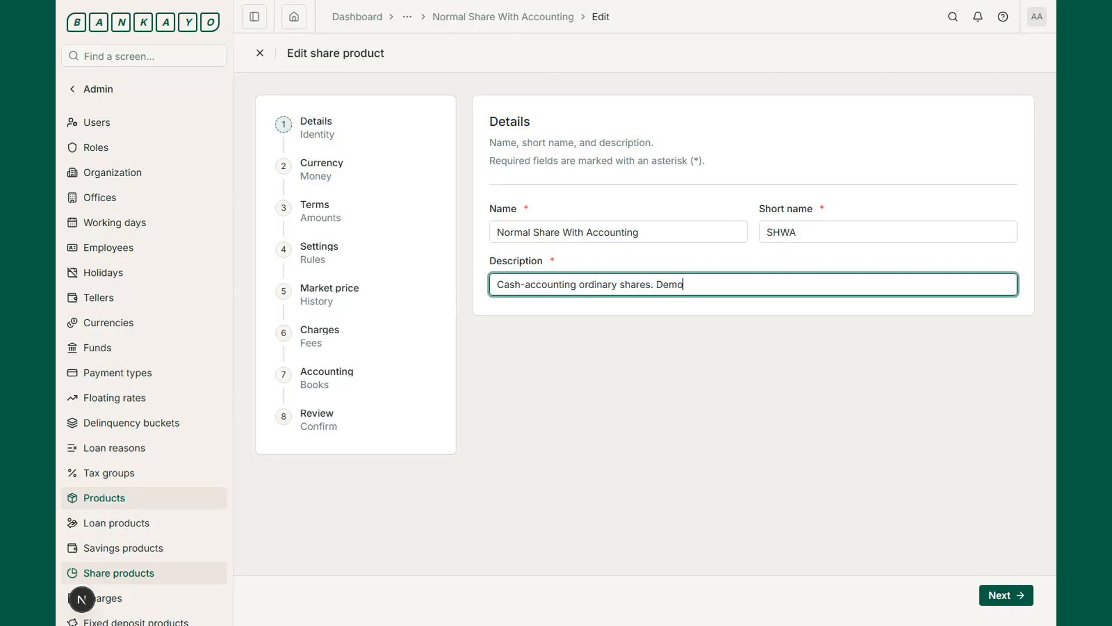
type(" tenant. Edited.")
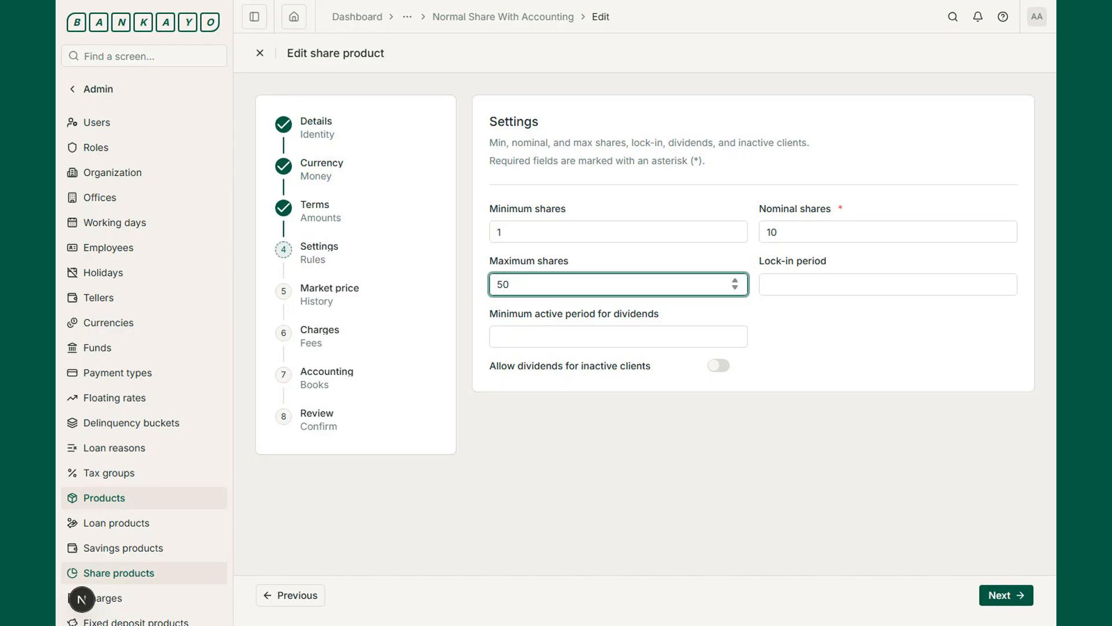
- Go through the remaining sections to the review, save the edited share product, and return to the share products list
left_click(1006, 595)
left_click(1006, 595)
left_click(1006, 594)
left_click(1006, 594)
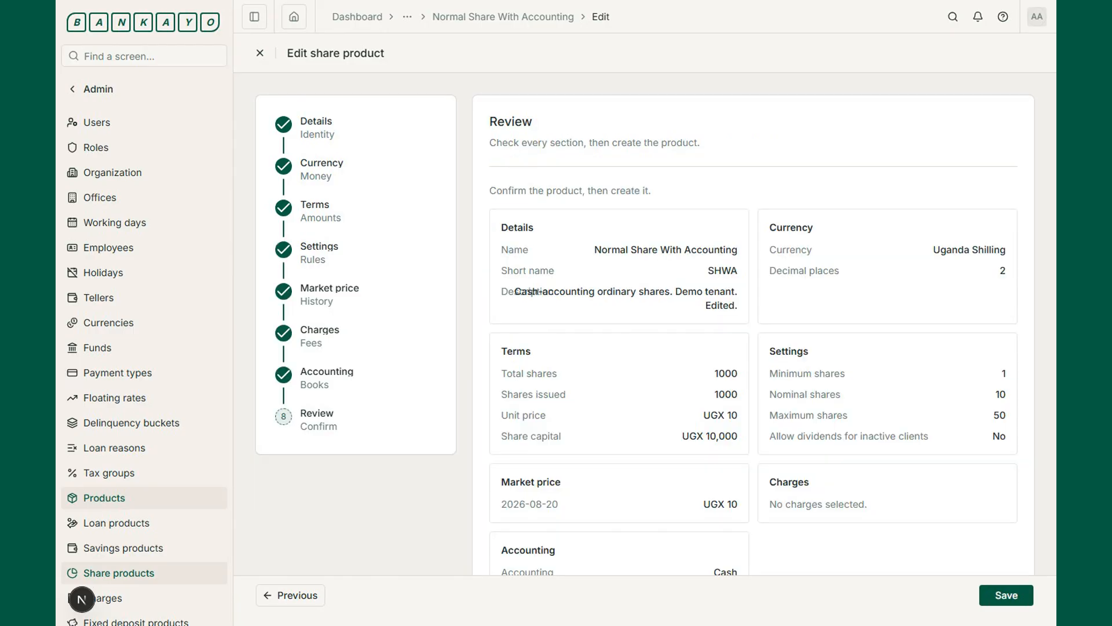
left_click(1006, 594)
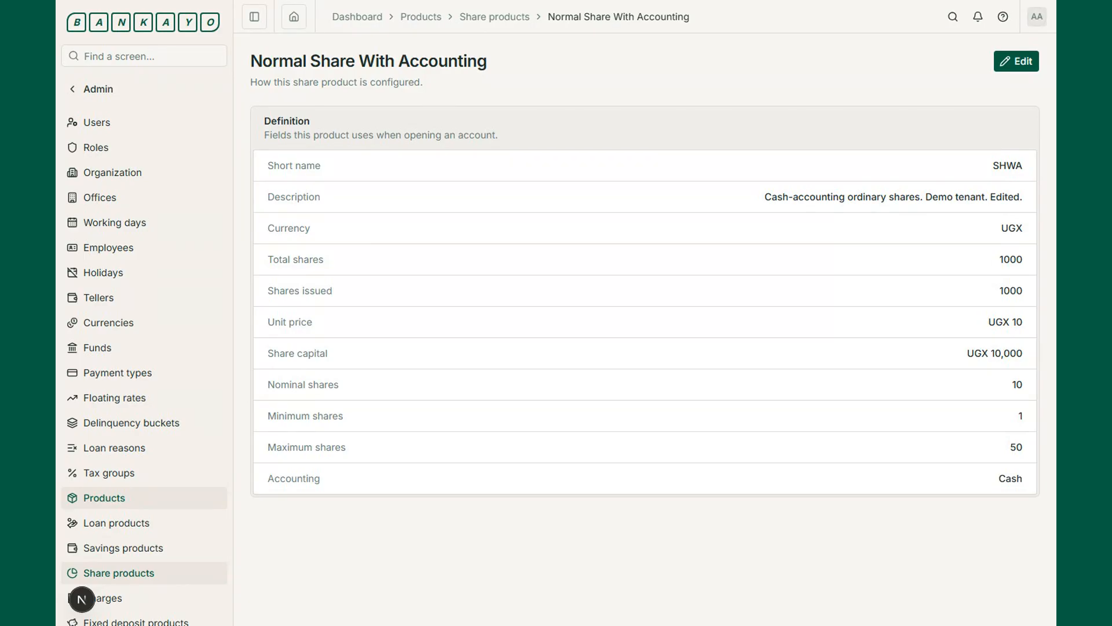
left_click(495, 17)
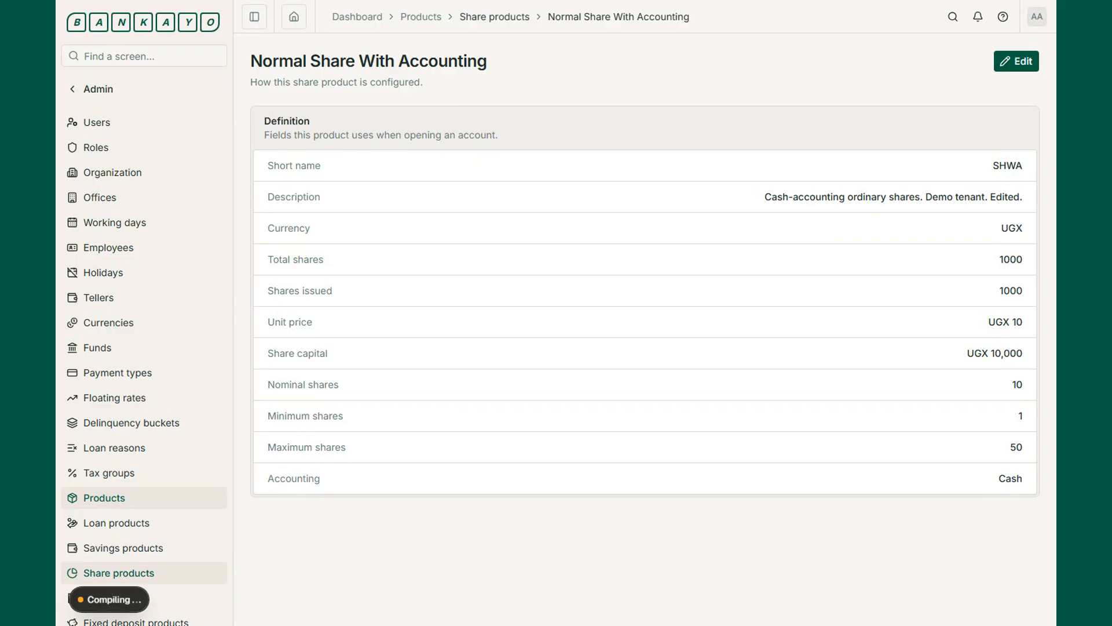